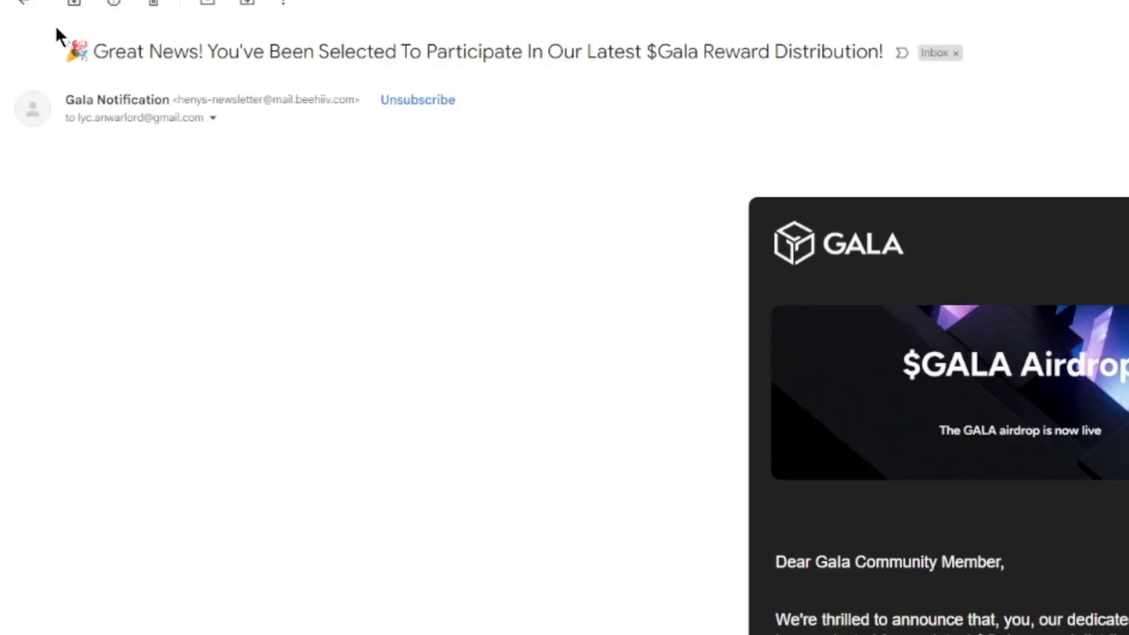
Inspect the Gala email's subject line, sender name and sender address by highlighting them.
left_click_drag(56, 34, 856, 53)
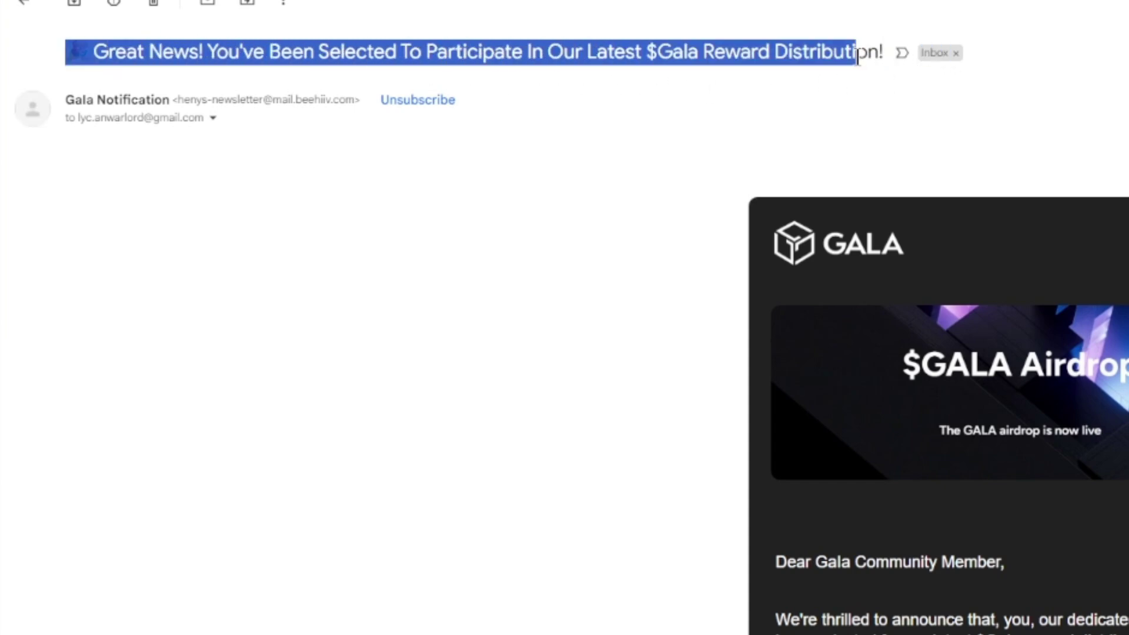
left_click_drag(873, 59, 882, 69)
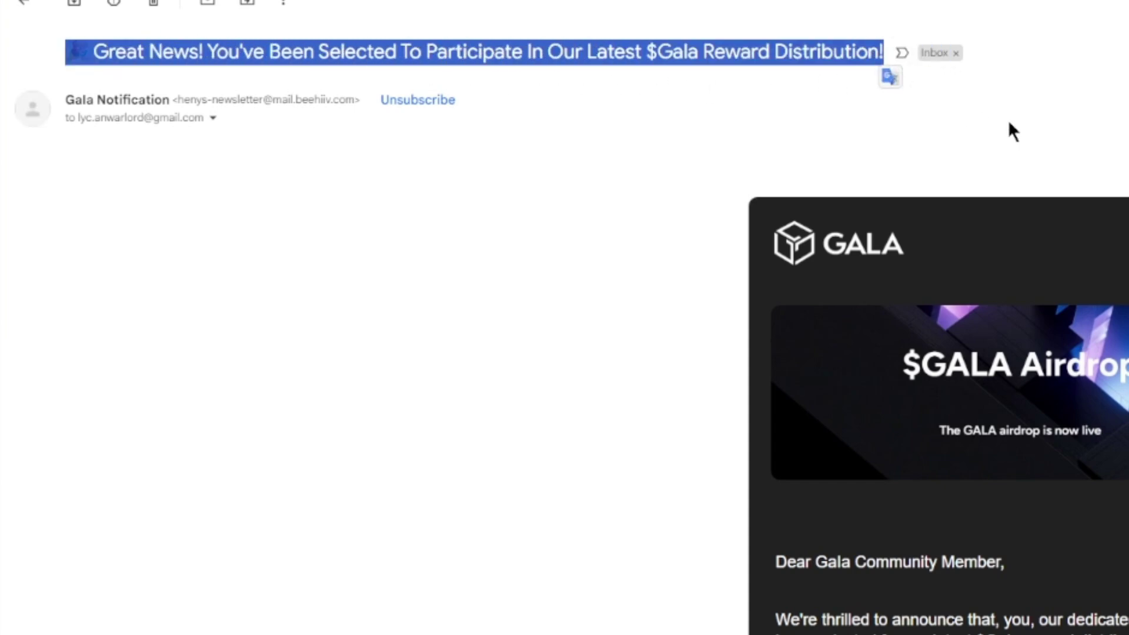
left_click(882, 69)
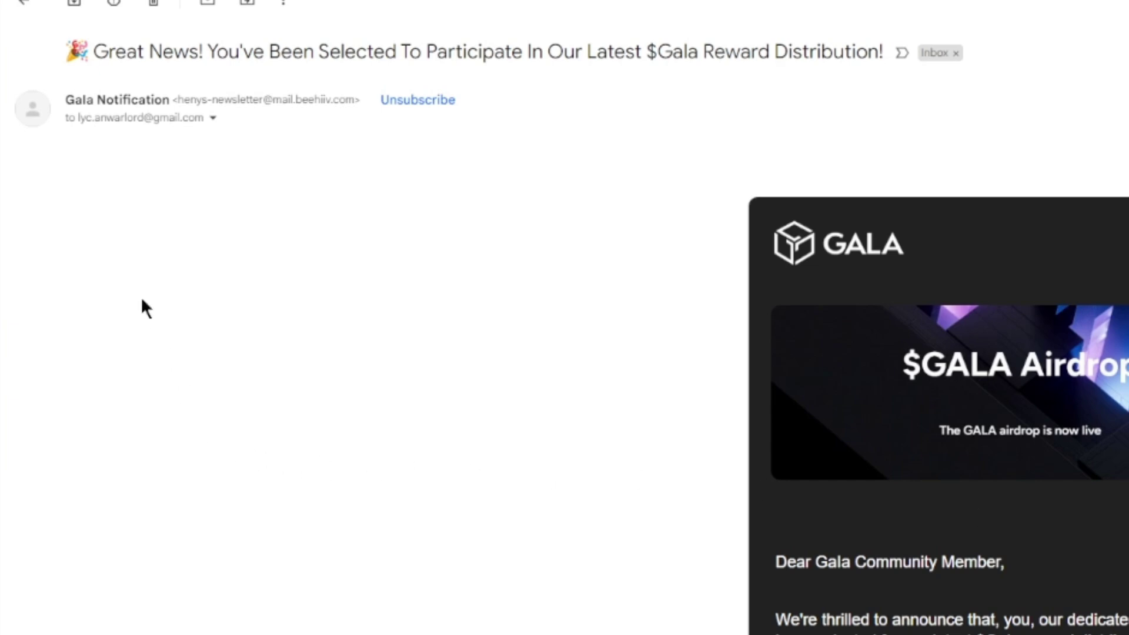
left_click_drag(64, 102, 235, 95)
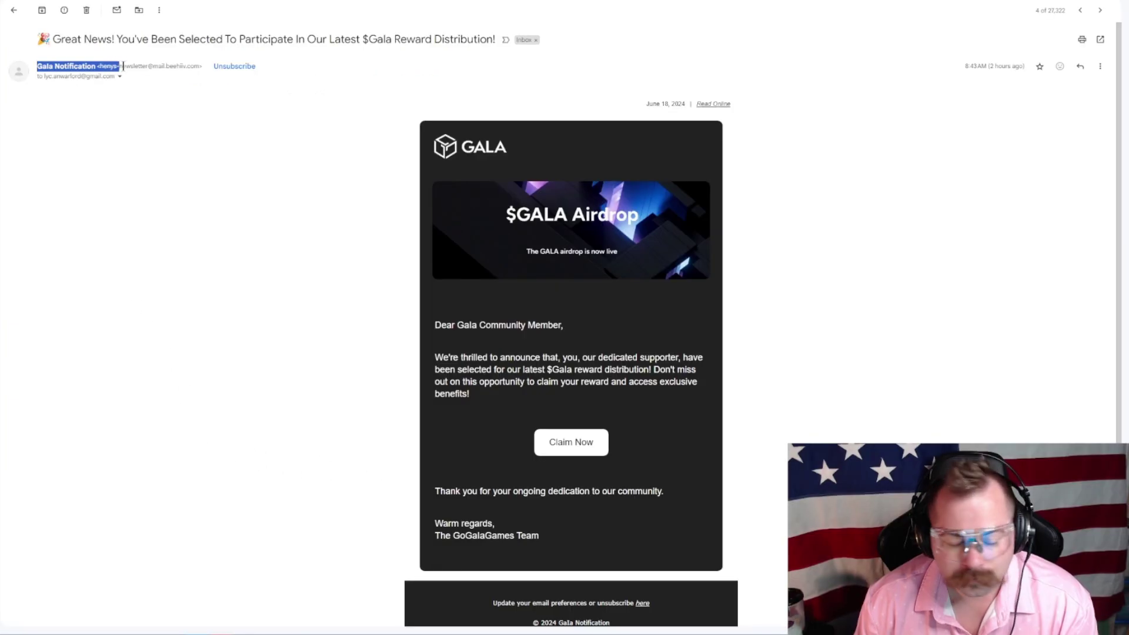
key("ctrl+a")
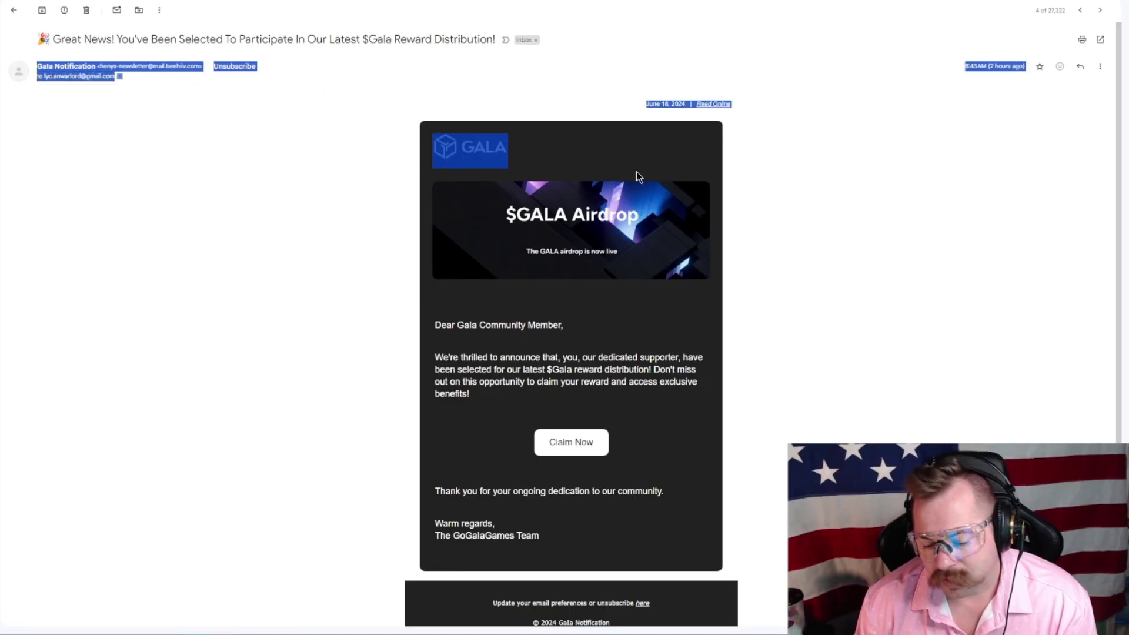
left_click(872, 282)
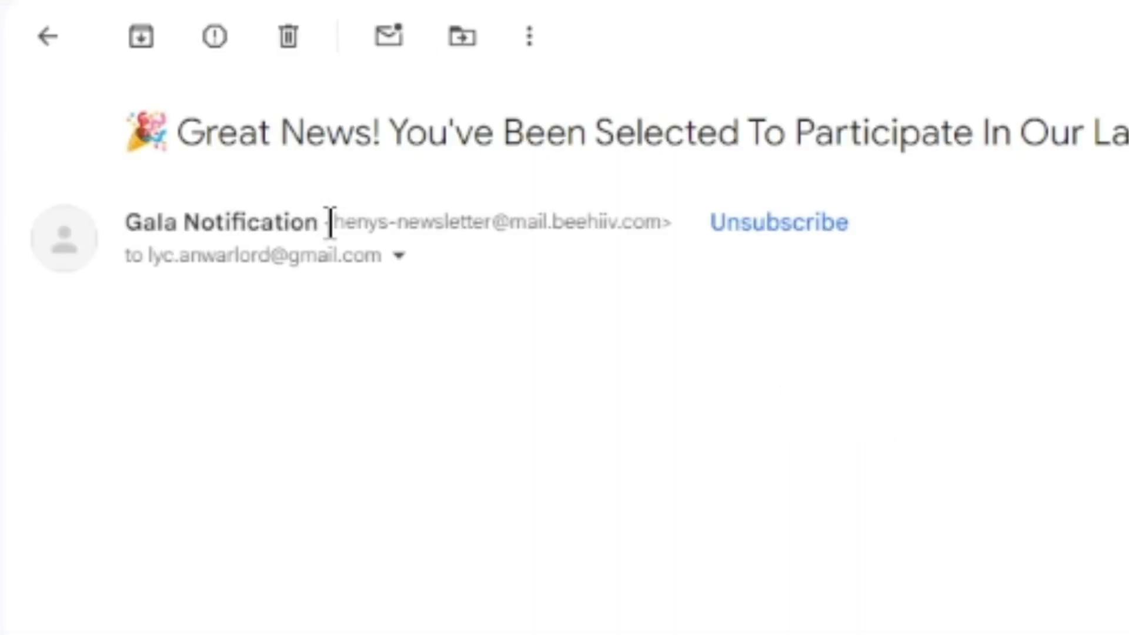
left_click_drag(329, 221, 664, 247)
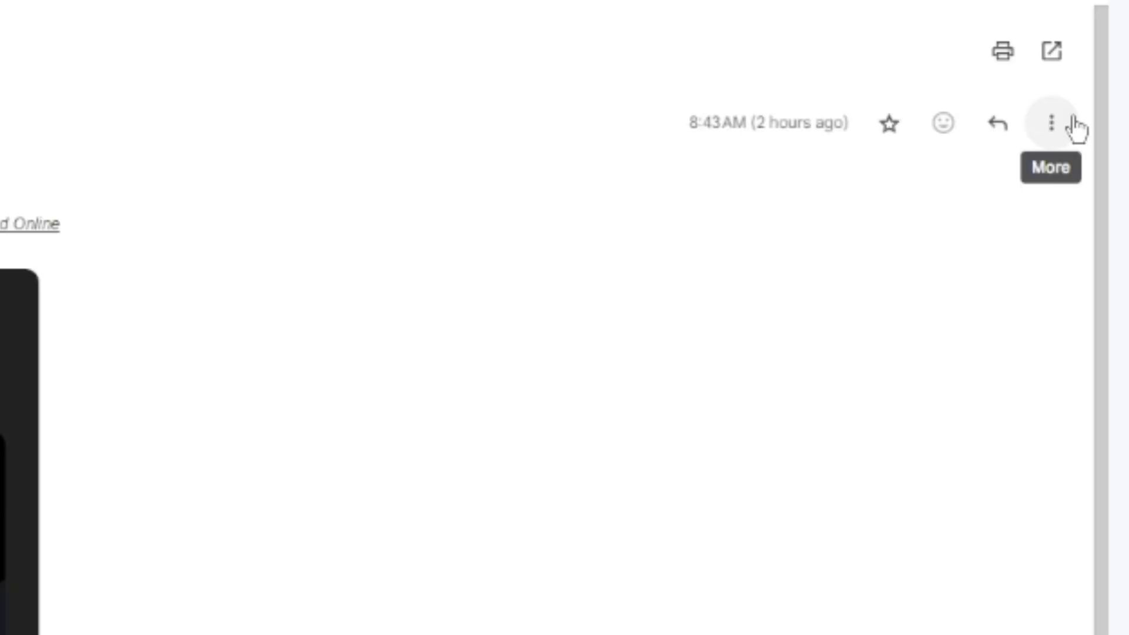
left_click(1099, 55)
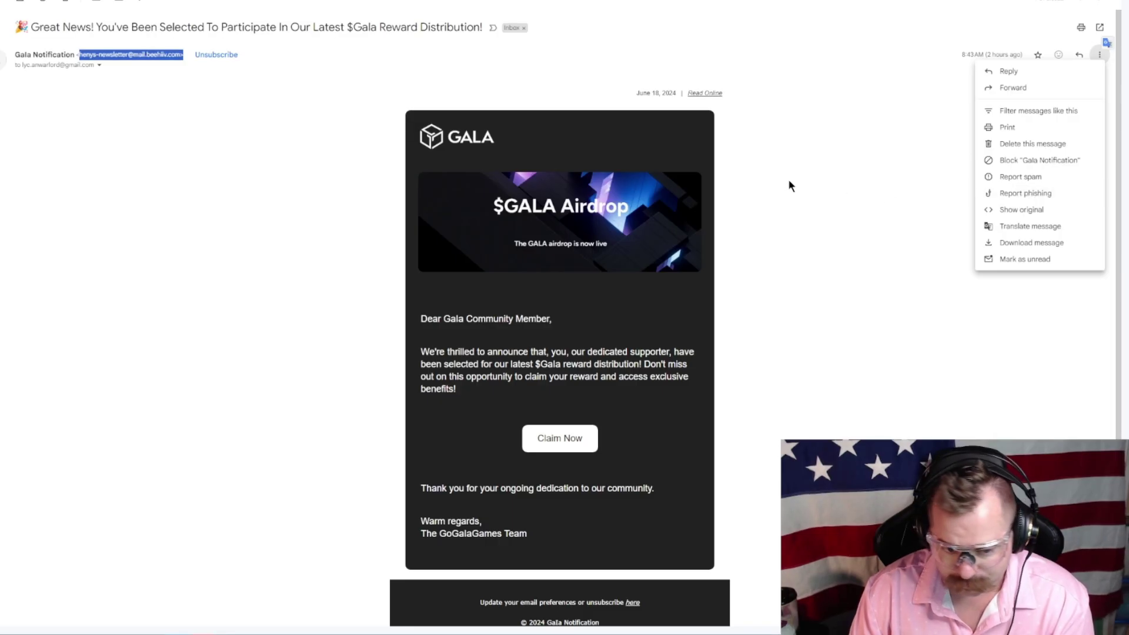
left_click(790, 183)
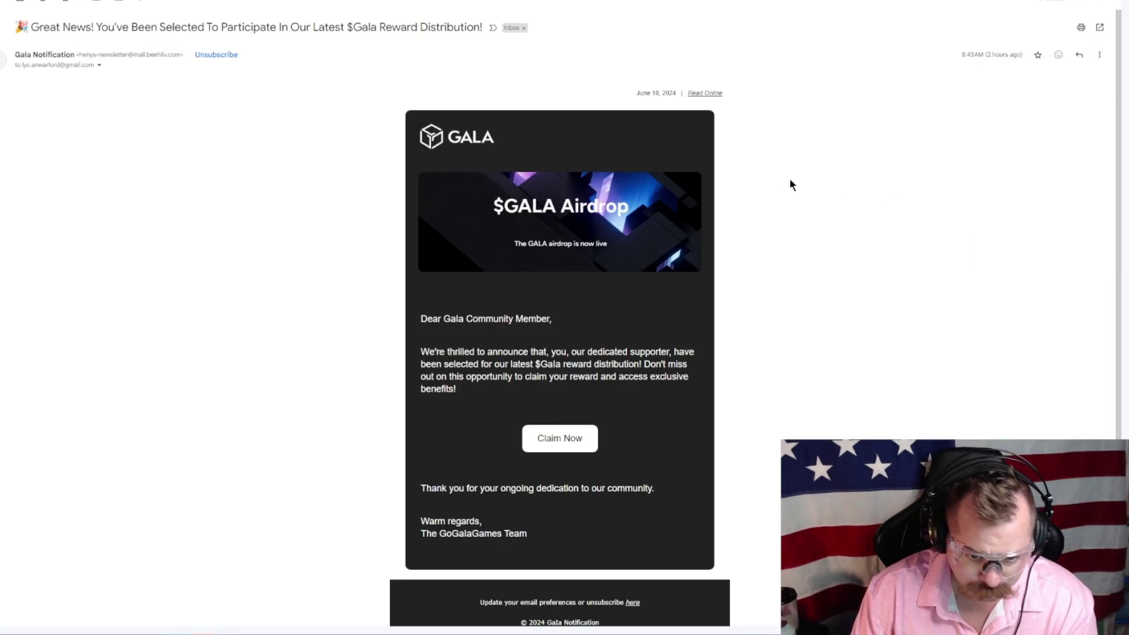
Verify Claim Now opens only a Link Disabled page, then reopen the message's More menu.
left_click(572, 433)
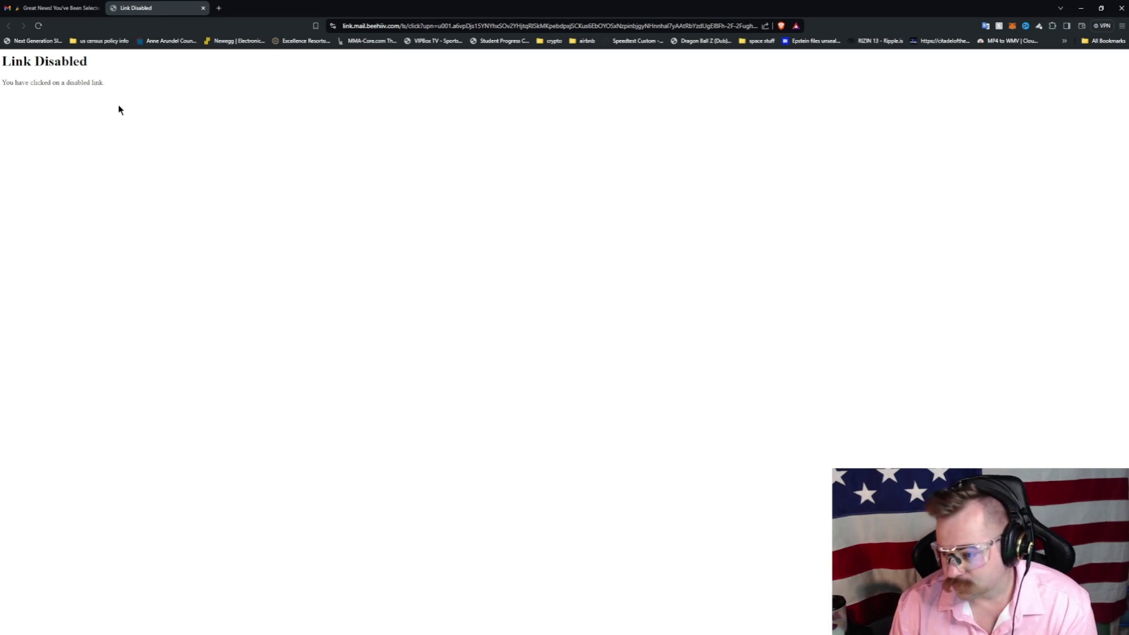
mouse_move(154, 9)
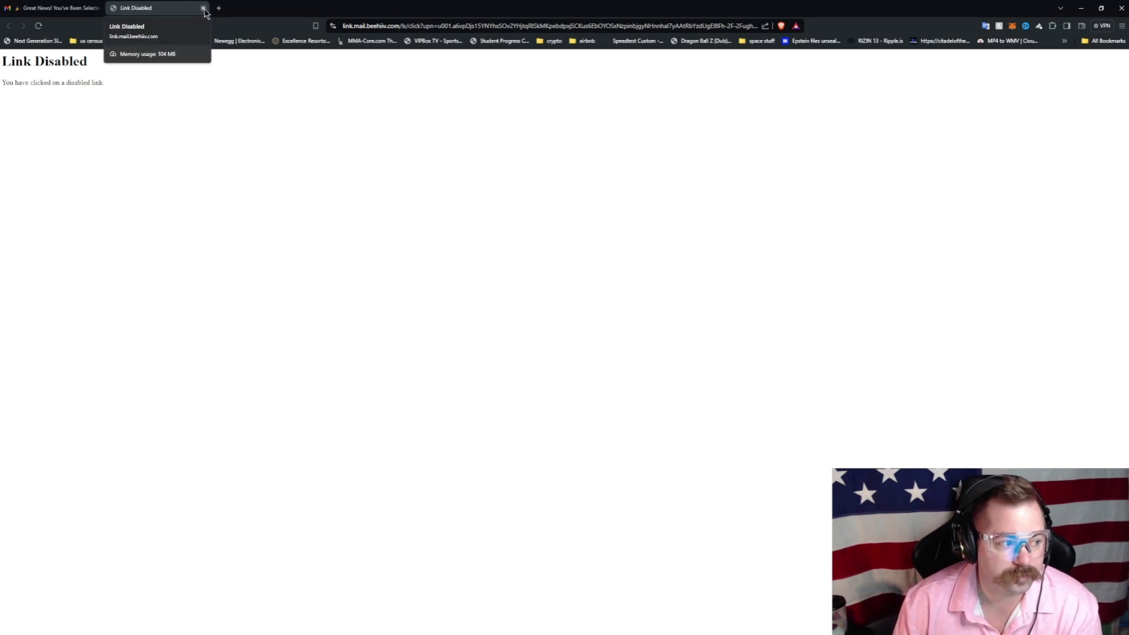
left_click(203, 9)
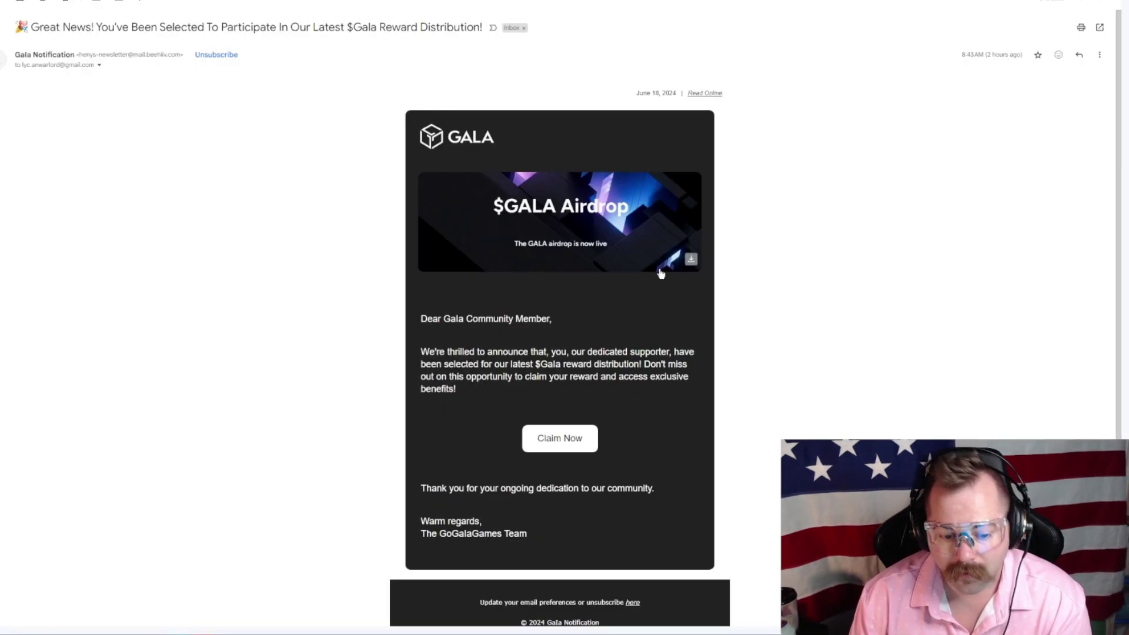
left_click(1100, 55)
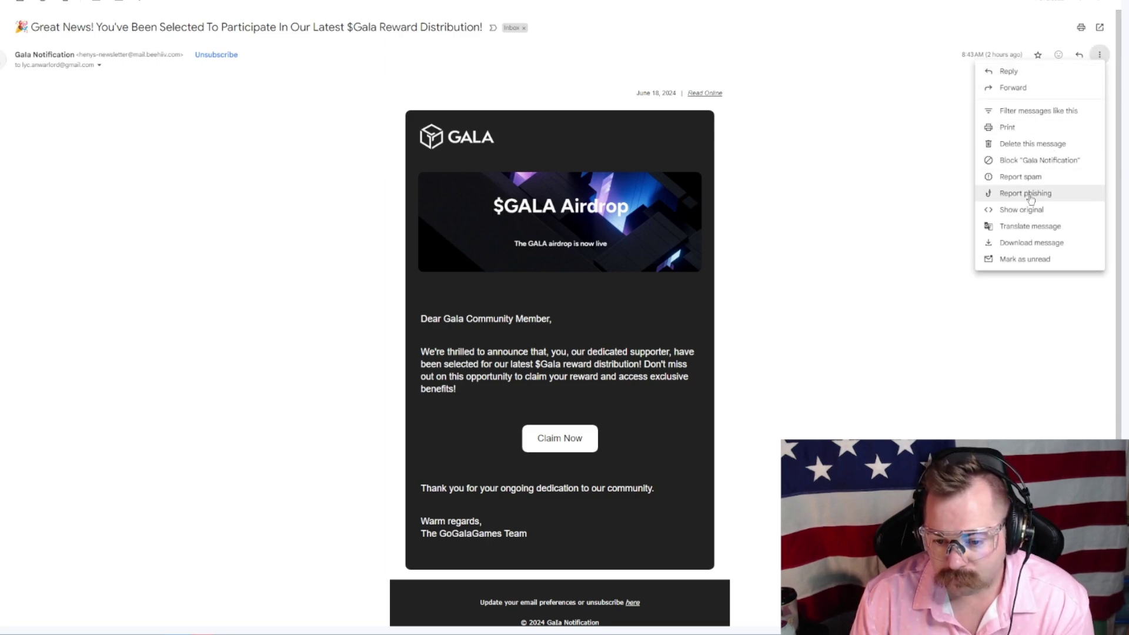